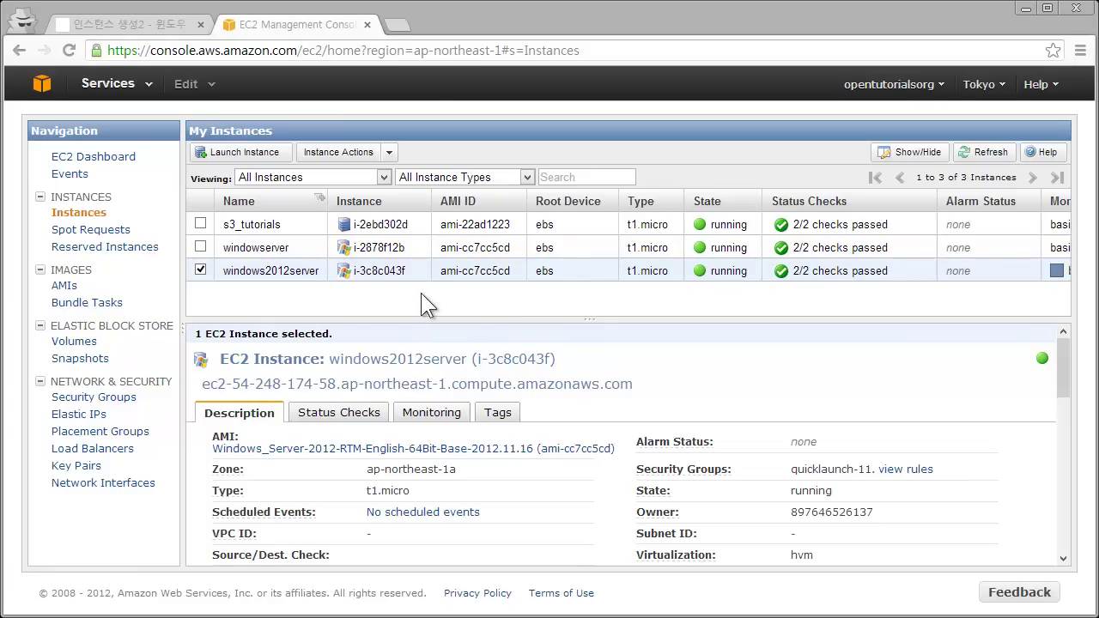
Open the Connect details for the windows2012server instance and highlight its public DNS and username.
right_click(580, 276)
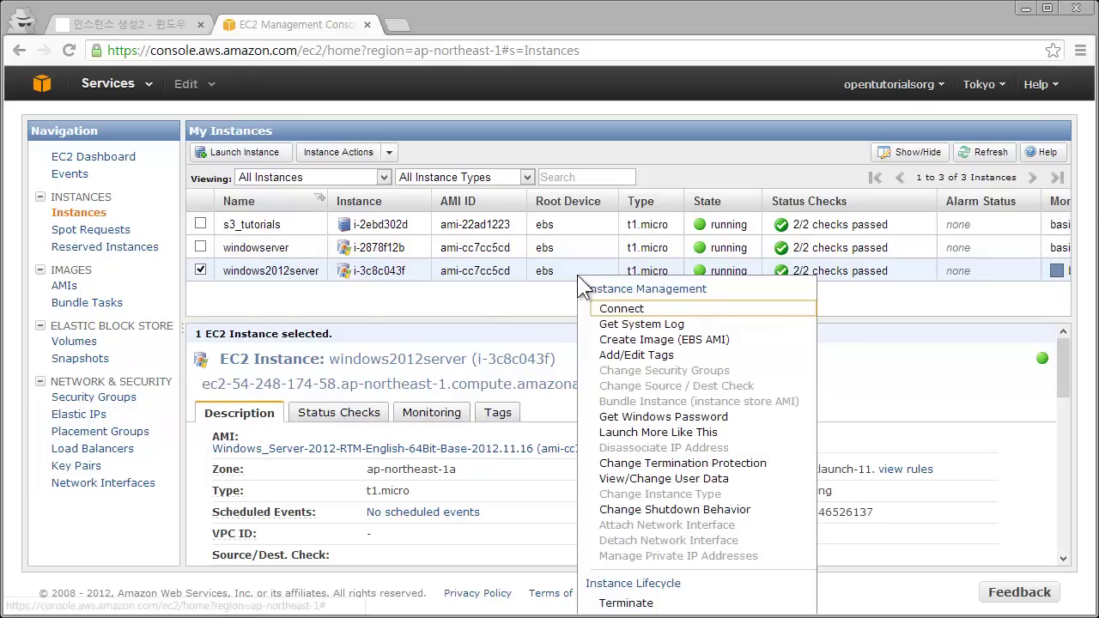
left_click(635, 310)
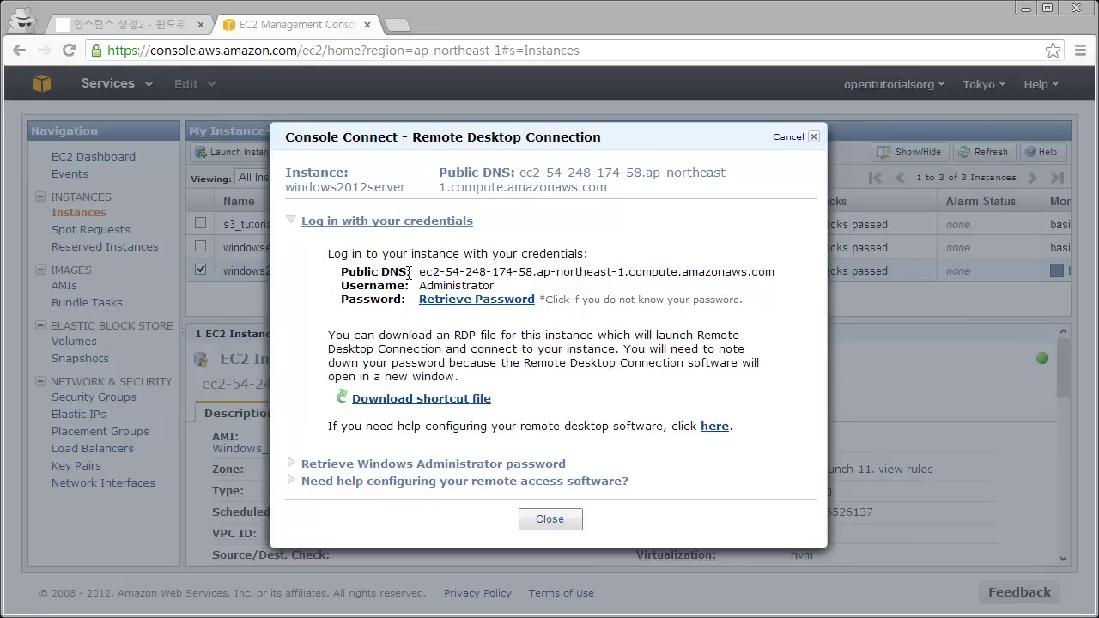
left_click_drag(420, 273, 776, 275)
left_click(778, 271)
left_click_drag(778, 271, 427, 267)
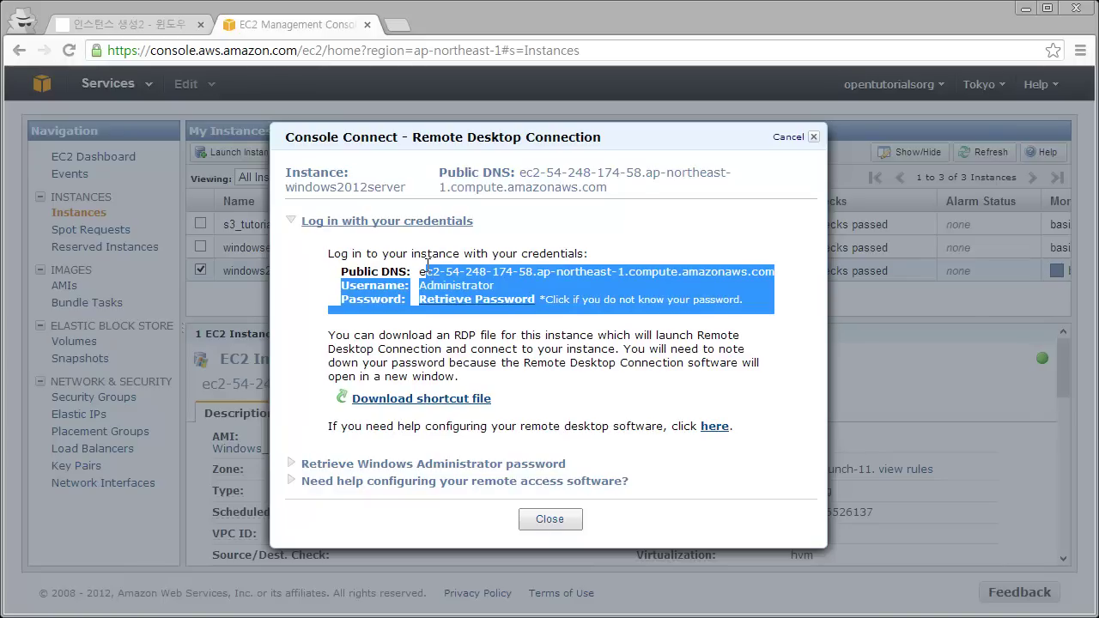
double_click(456, 285)
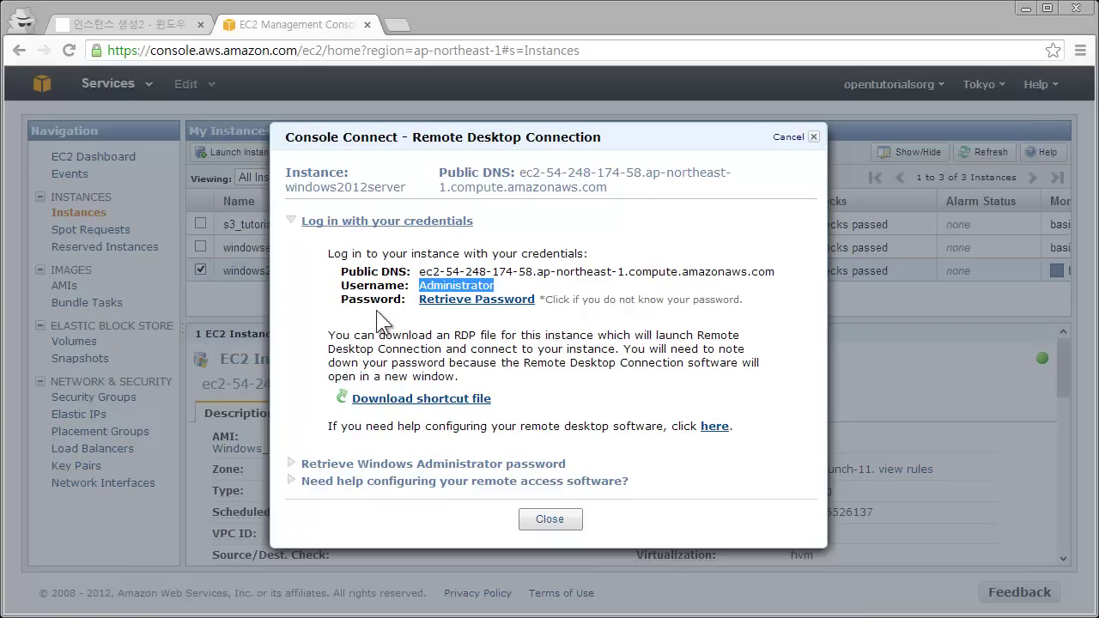
left_click(443, 319)
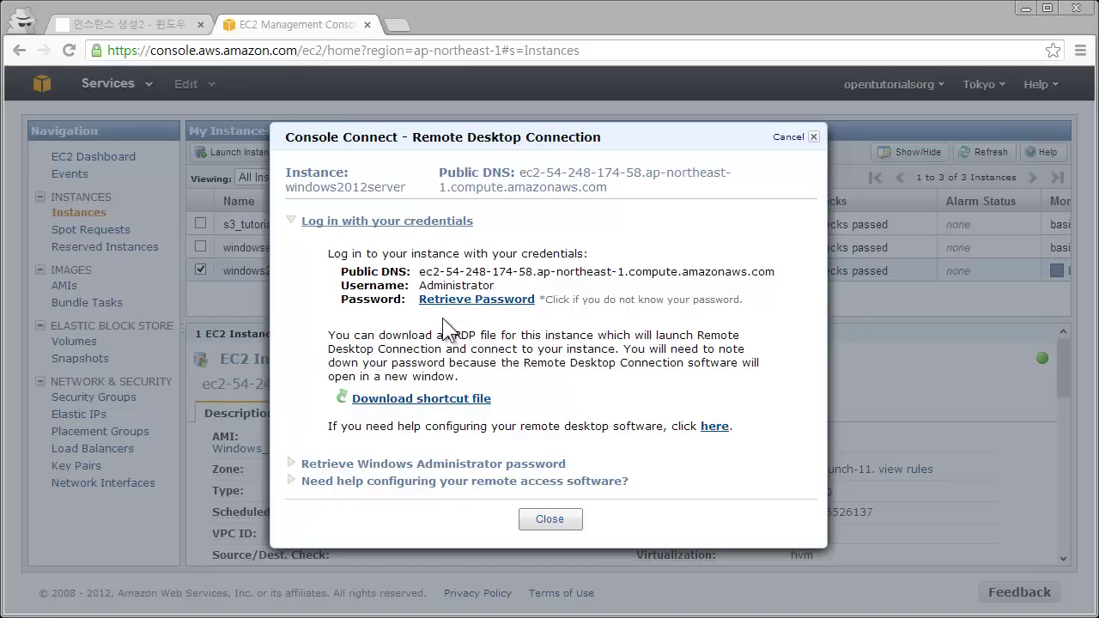
Try to retrieve the Windows Administrator password, retry the request, and return to the login credentials.
left_click(455, 299)
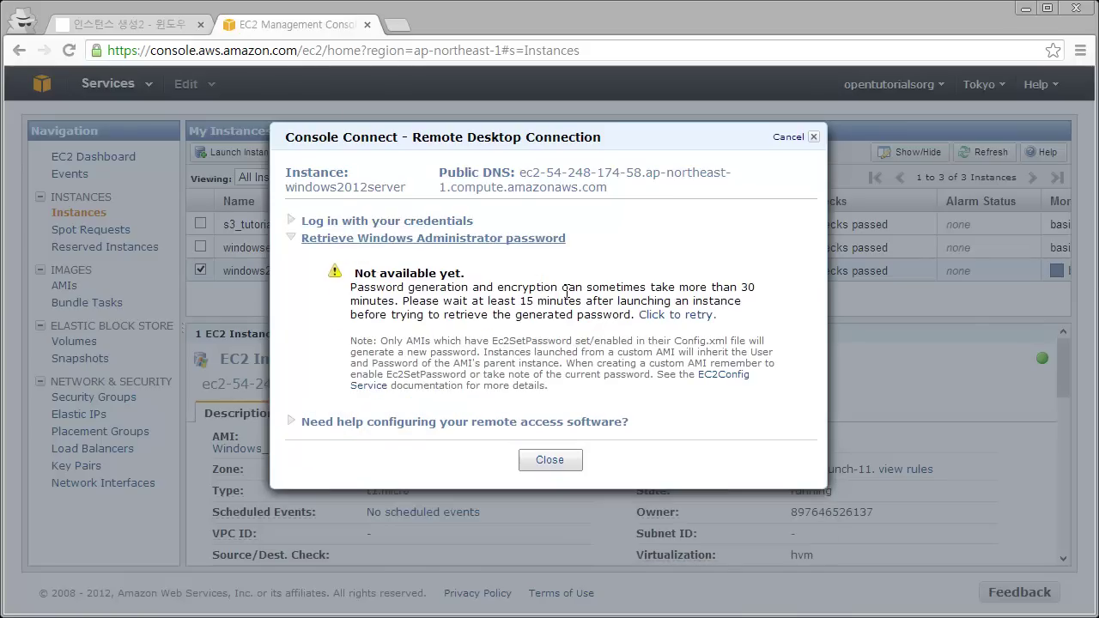
left_click(431, 220)
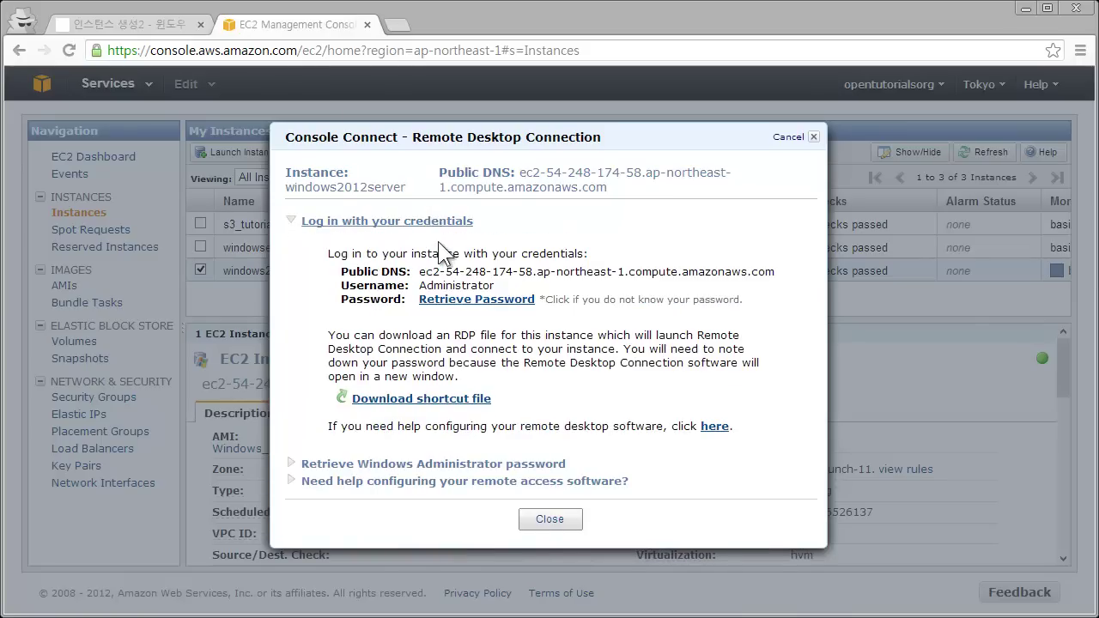
left_click(482, 299)
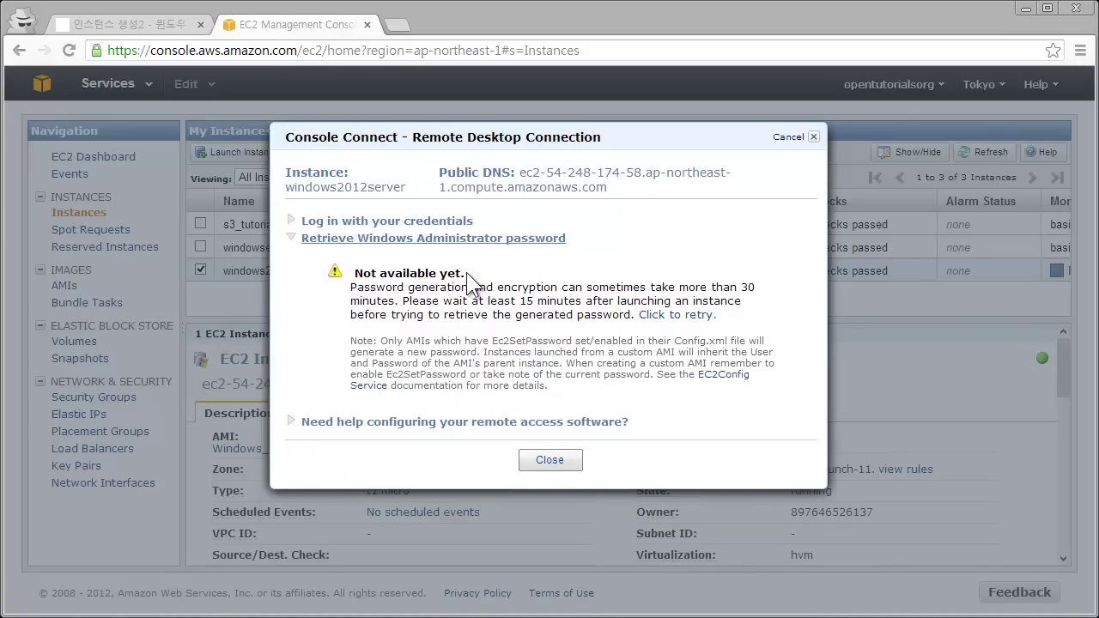
left_click(454, 222)
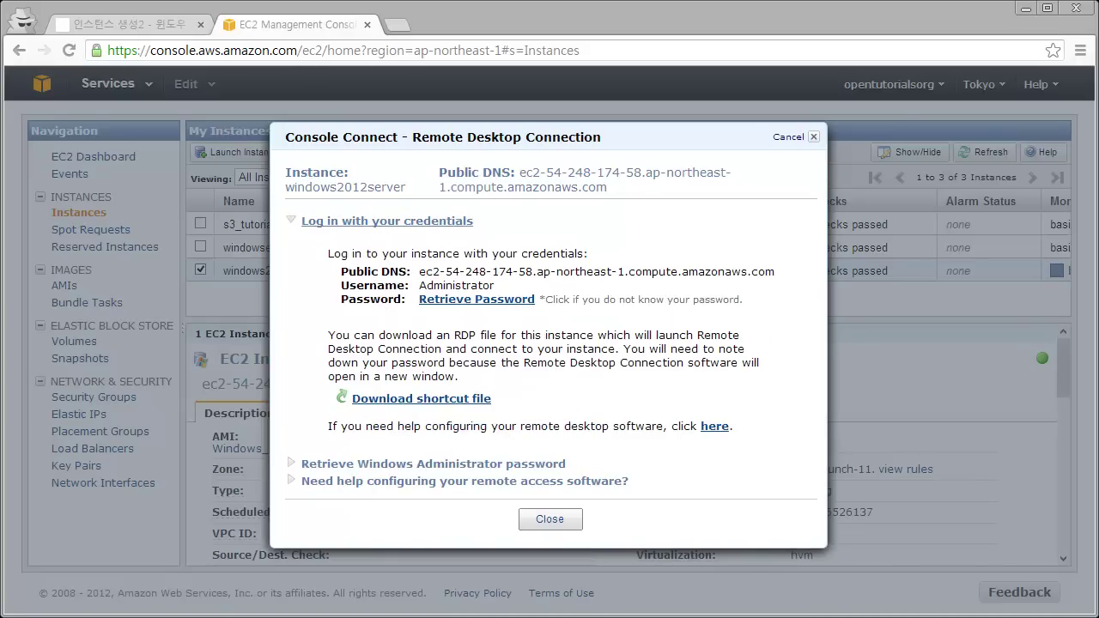
left_click(512, 301)
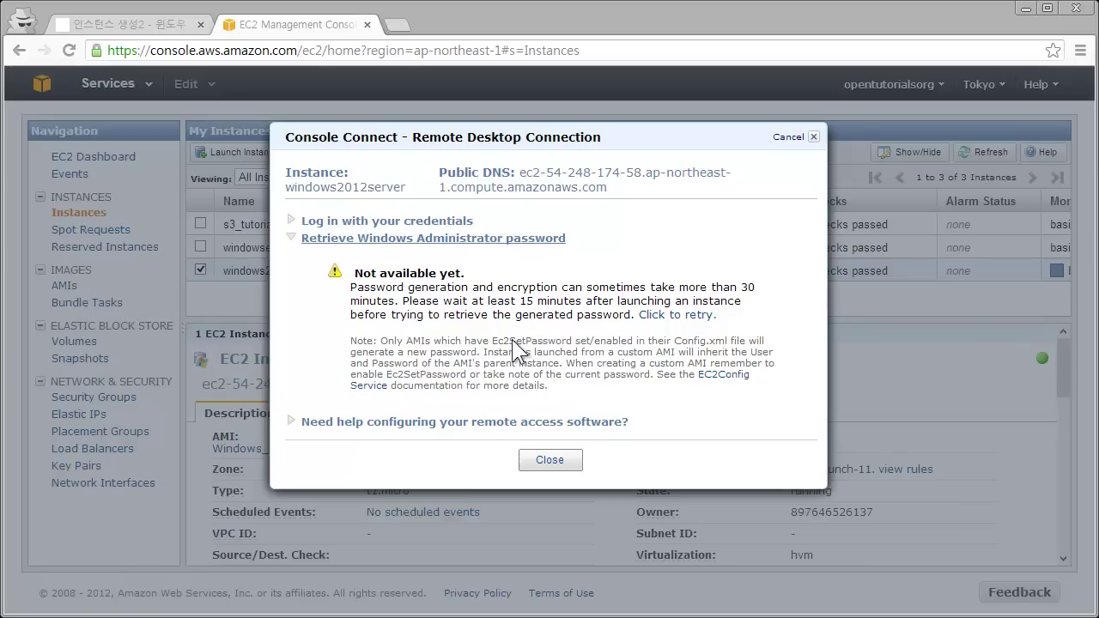
left_click(659, 314)
left_click(453, 223)
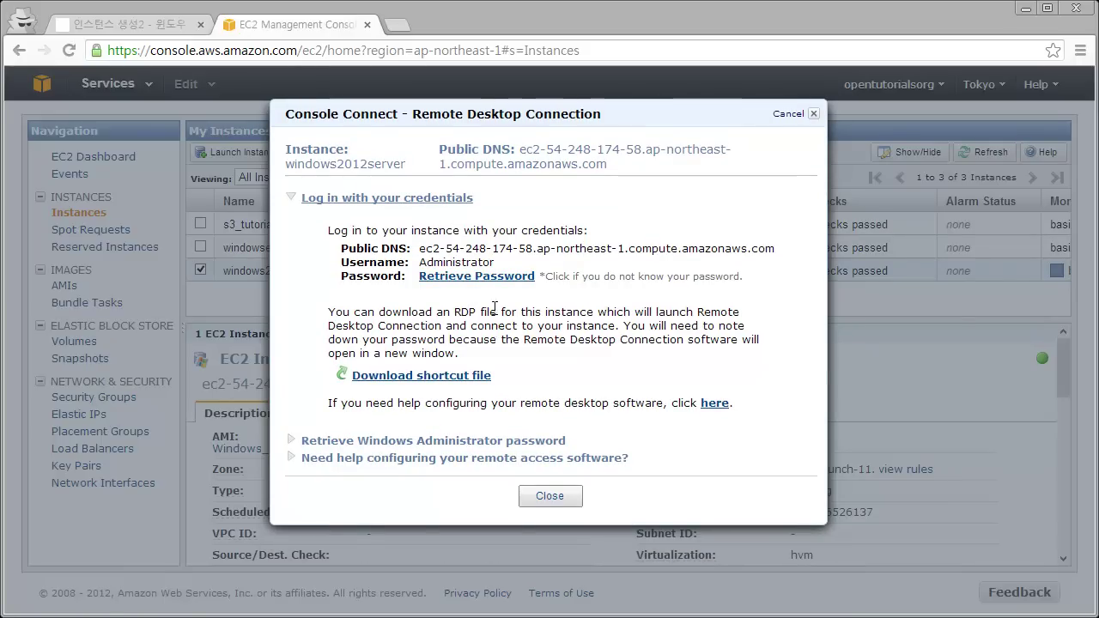
Retrieve the Windows Administrator password by decrypting it with the private key file window_key.pem from C:\dev\key.
left_click(476, 275)
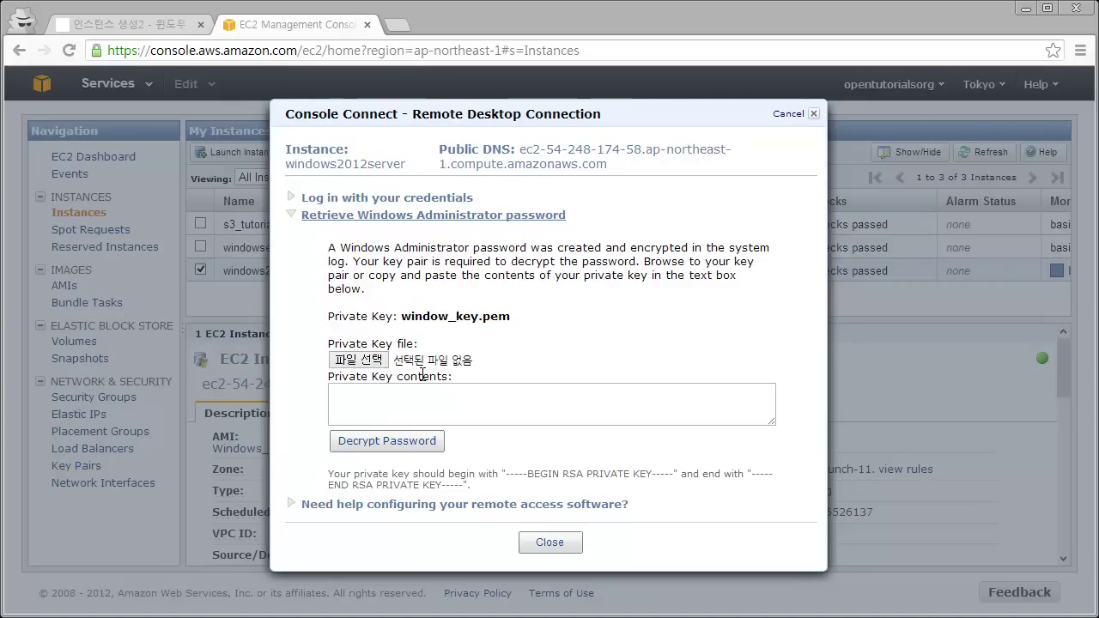
left_click(366, 356)
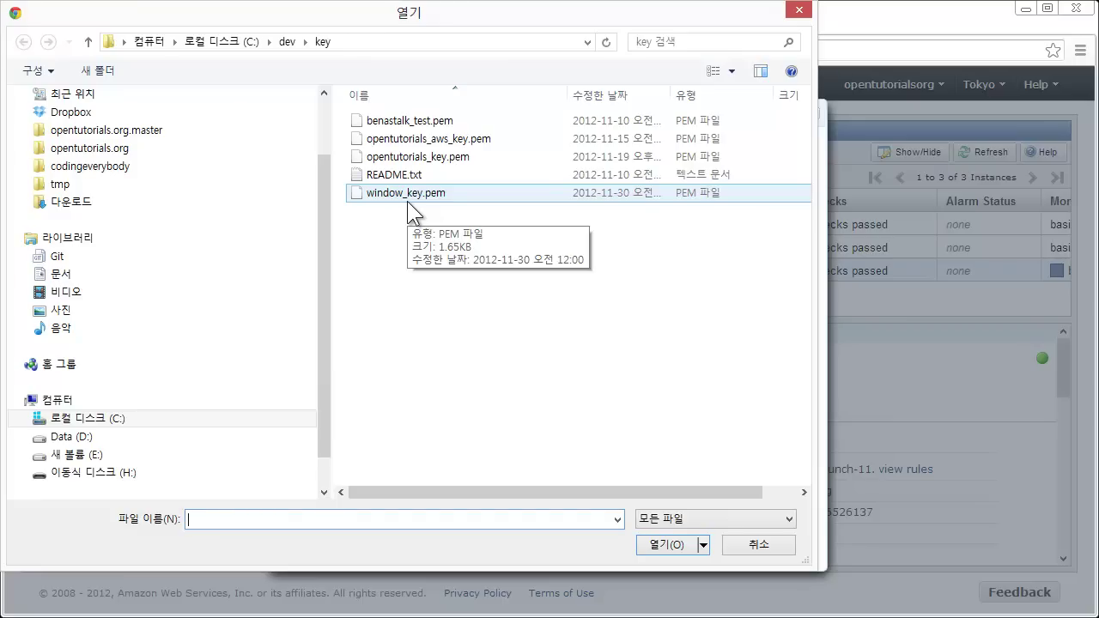
double_click(407, 193)
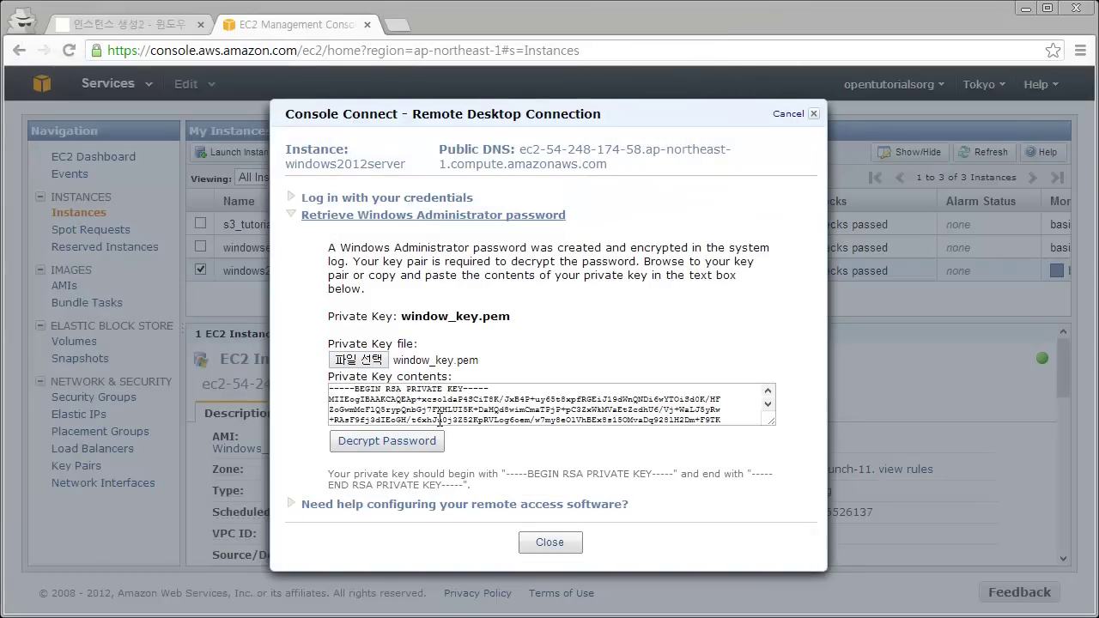
left_click(408, 448)
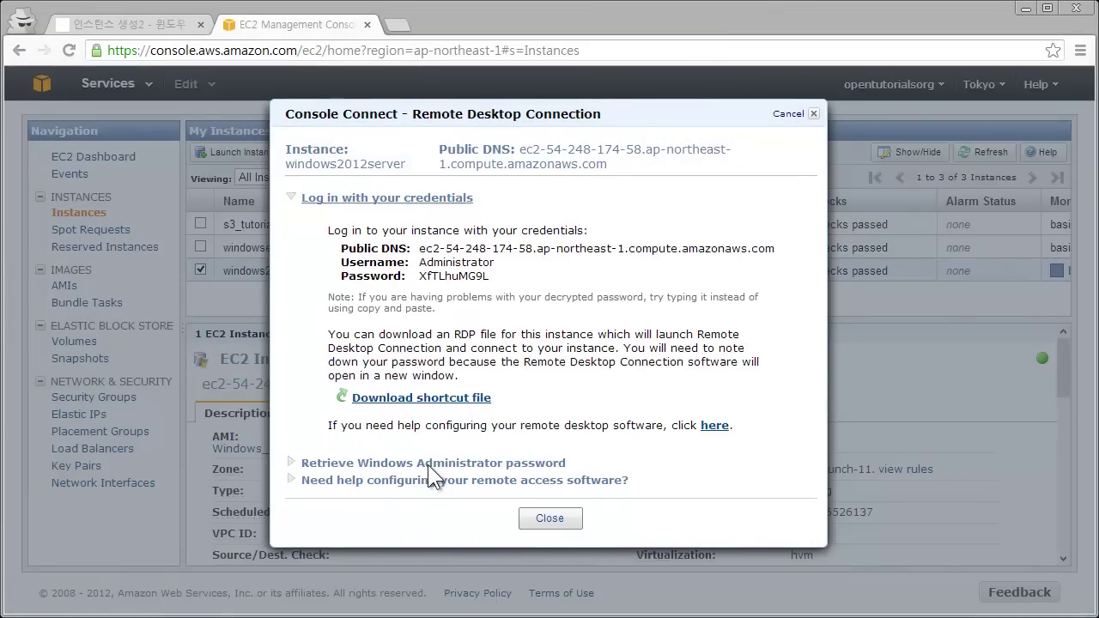
Copy the decrypted Administrator password from the login credentials.
double_click(440, 277)
right_click(465, 282)
left_click(493, 292)
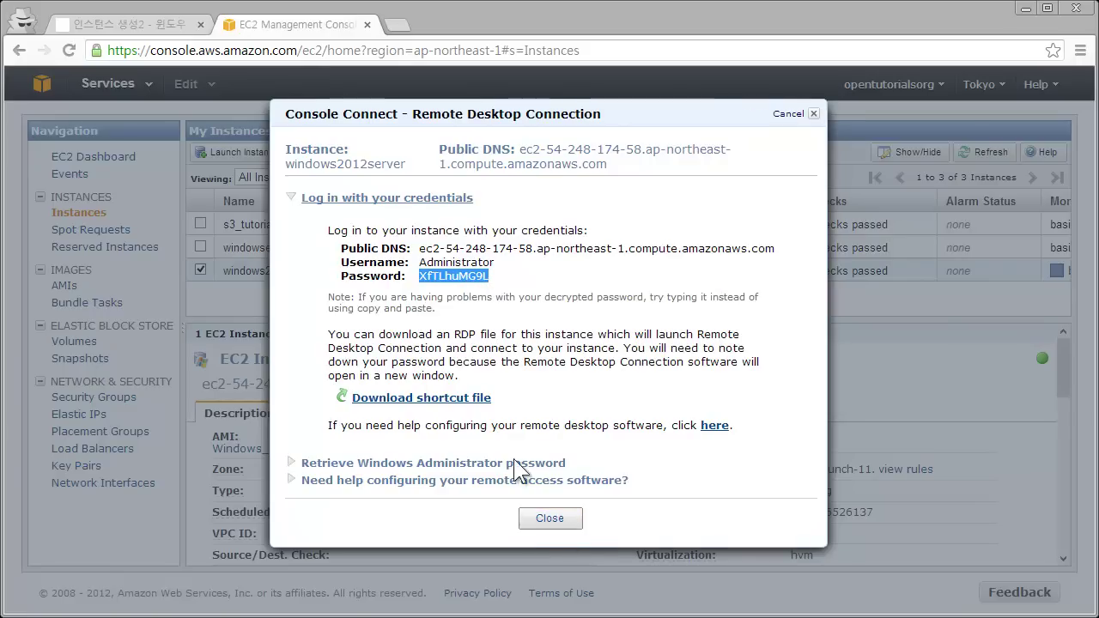
Download the instance's RDP shortcut file, open it, and allow the connection despite the unknown publisher.
left_click(458, 400)
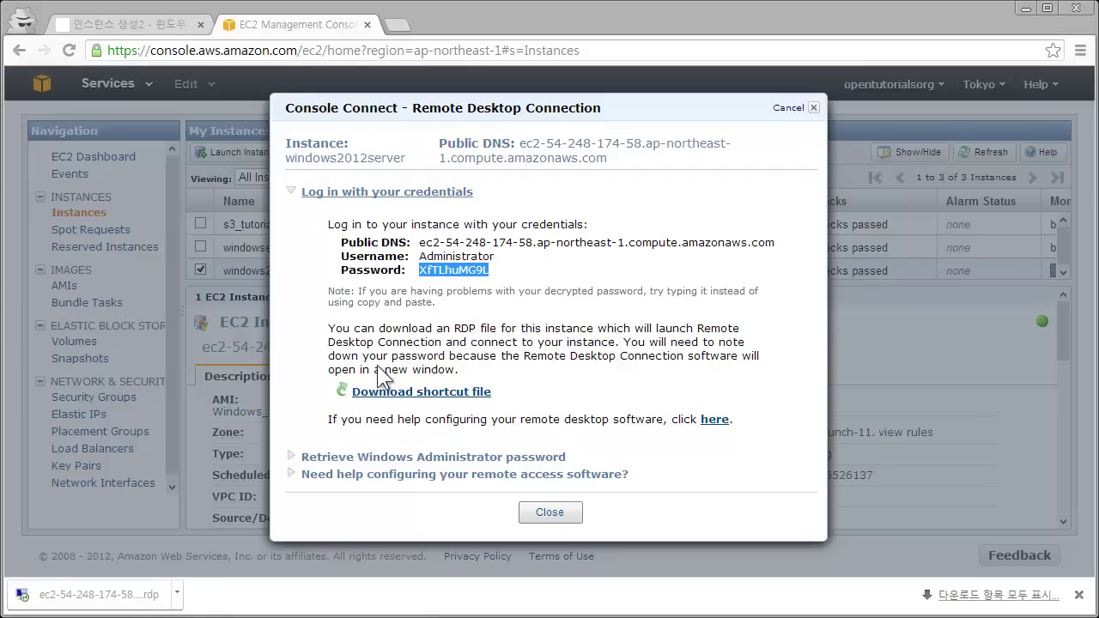
left_click(148, 601)
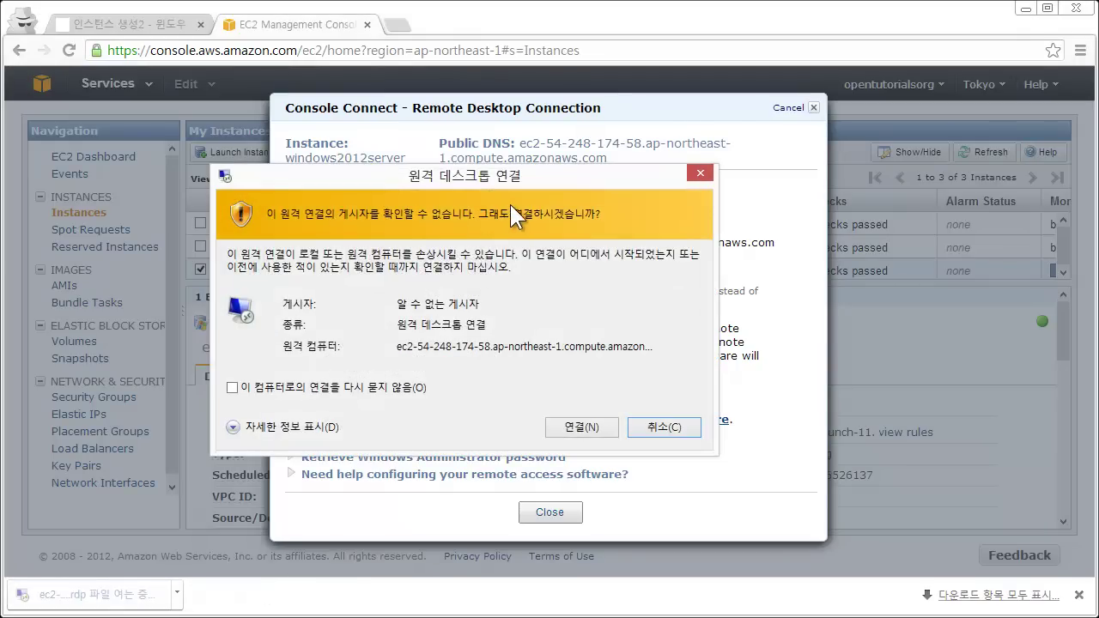
left_click(581, 427)
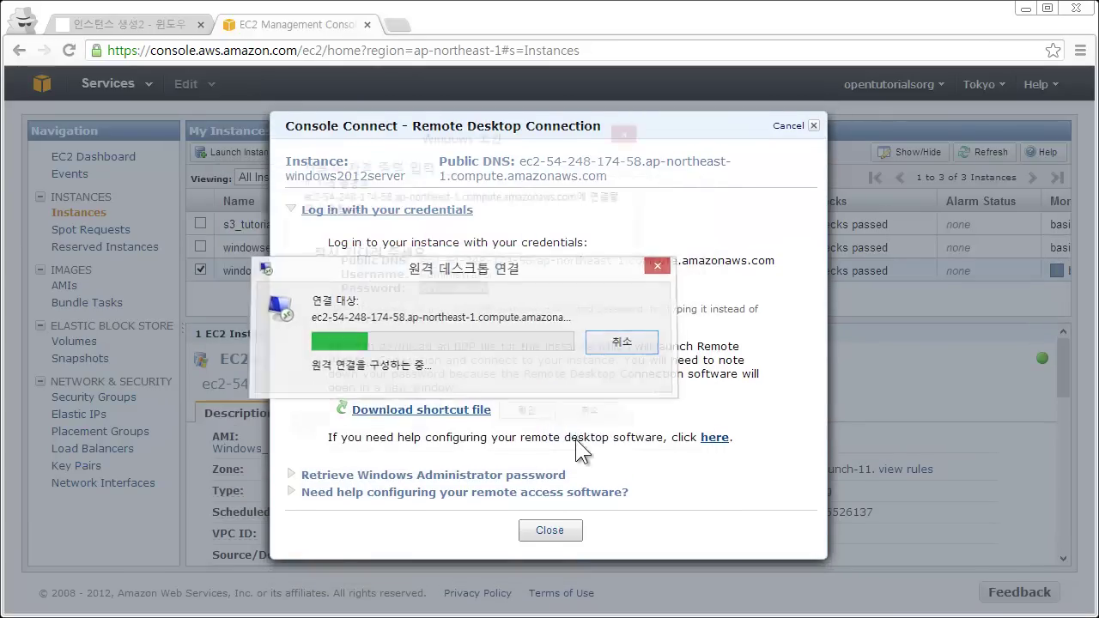
Copy the account password again, paste it into the Administrator credentials prompt, submit it, and accept the remote computer's certificate.
left_click_drag(487, 136, 778, 215)
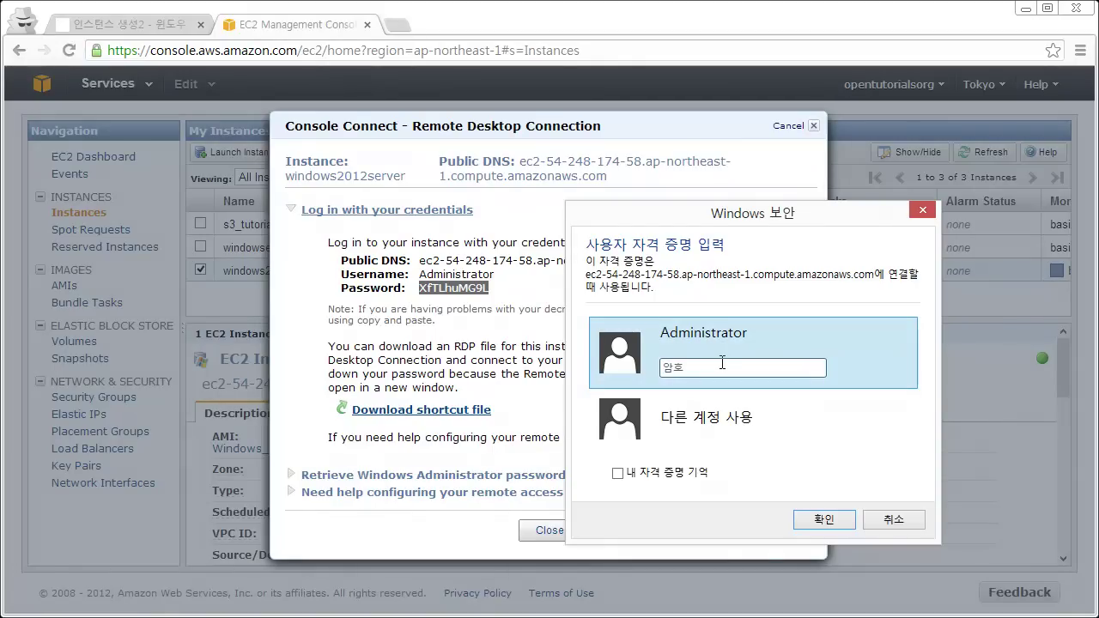
right_click(451, 293)
left_click(495, 296)
key("super")
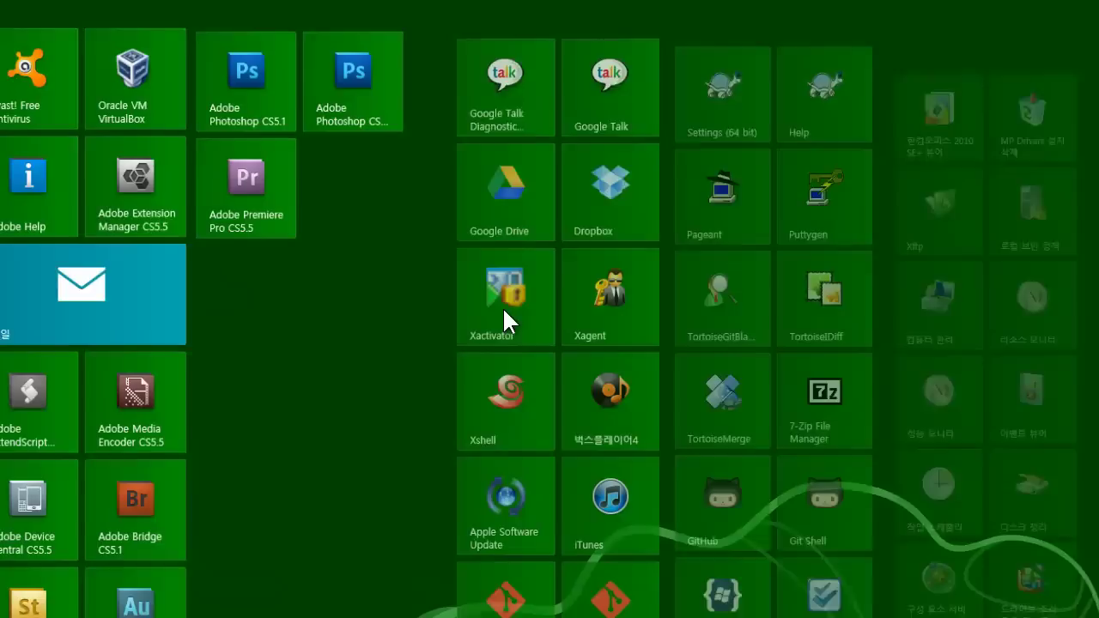
key("super")
key("alt+Tab")
left_click(686, 369)
key("ctrl+v")
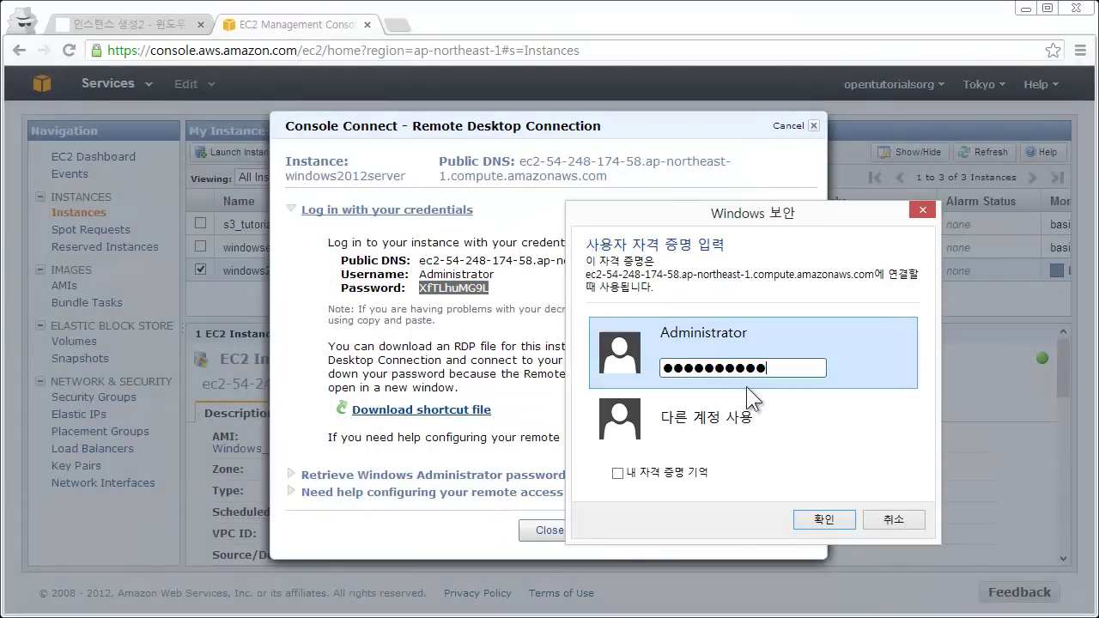
left_click(834, 522)
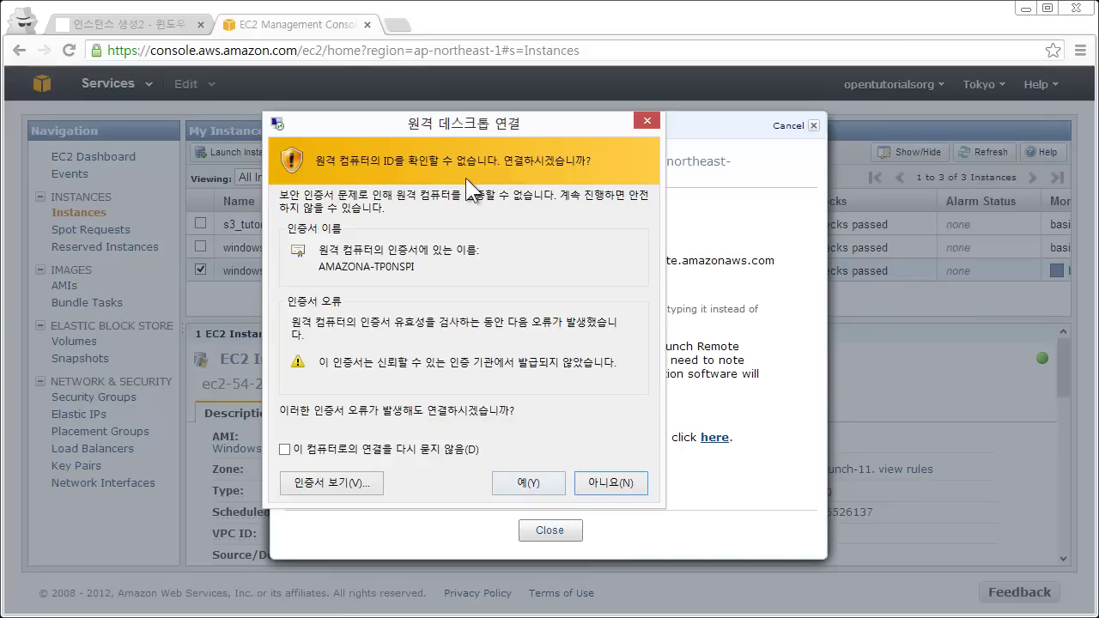
left_click(531, 483)
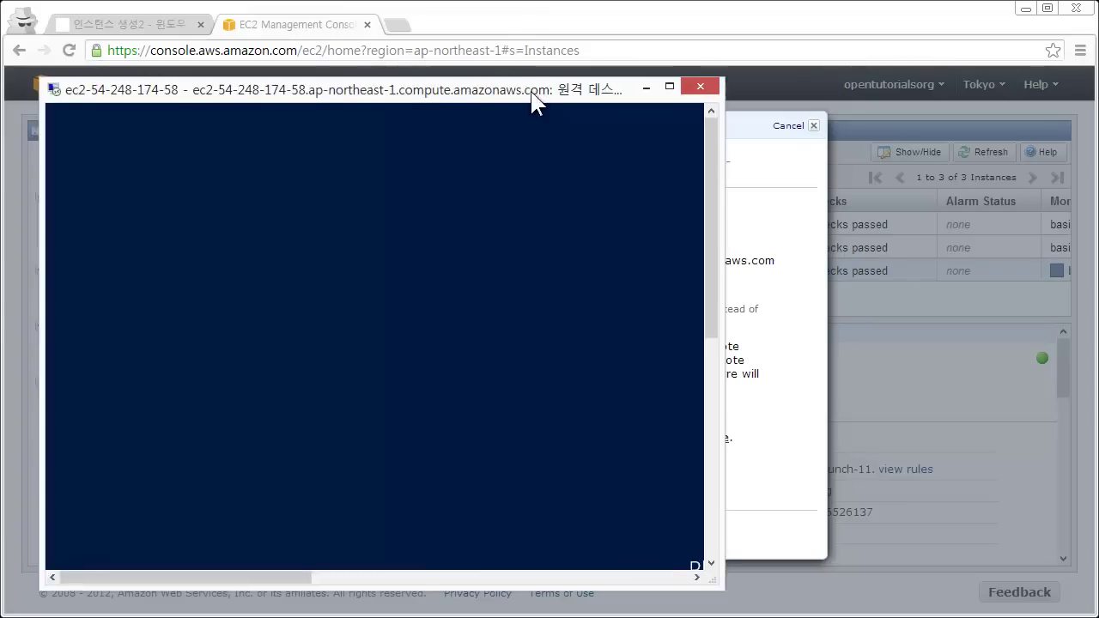
Move the remote desktop window to the screen's corner and enlarge it to fill the screen.
left_click_drag(533, 101, 492, 24)
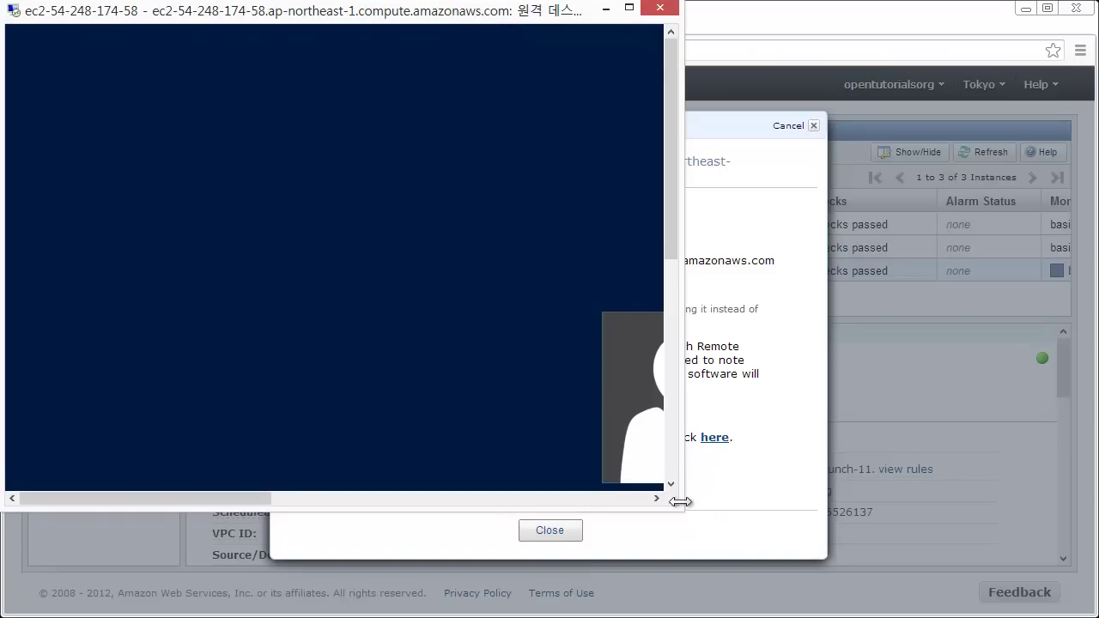
left_click_drag(677, 507, 1091, 612)
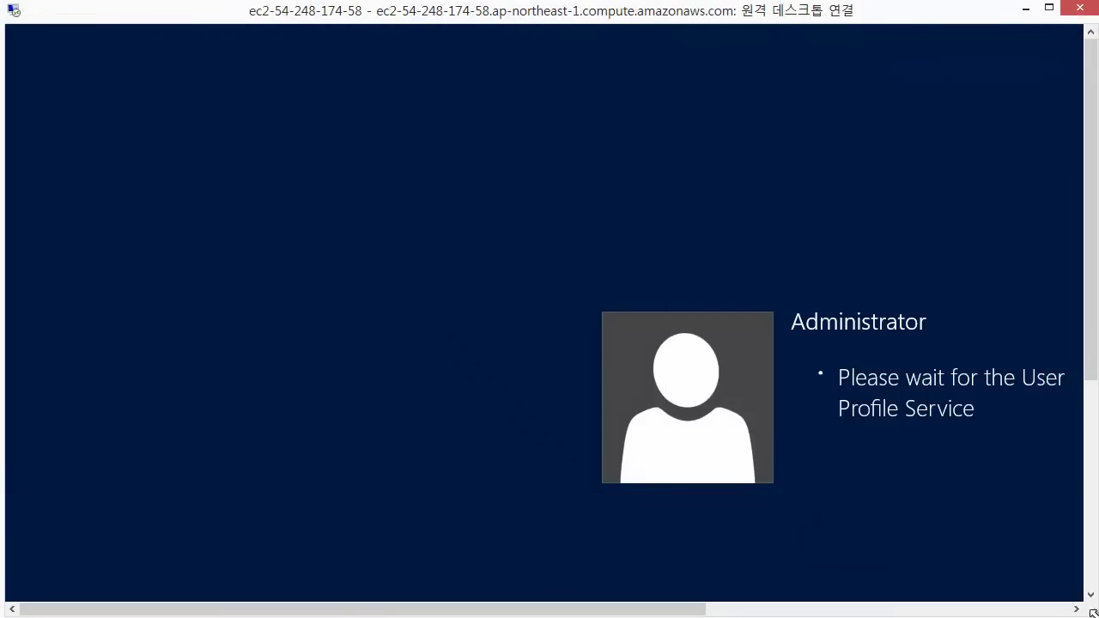
left_click_drag(1091, 363, 1091, 407)
mouse_move(648, 612)
left_mouse_down()
mouse_move(764, 612)
mouse_move(642, 611)
left_mouse_up()
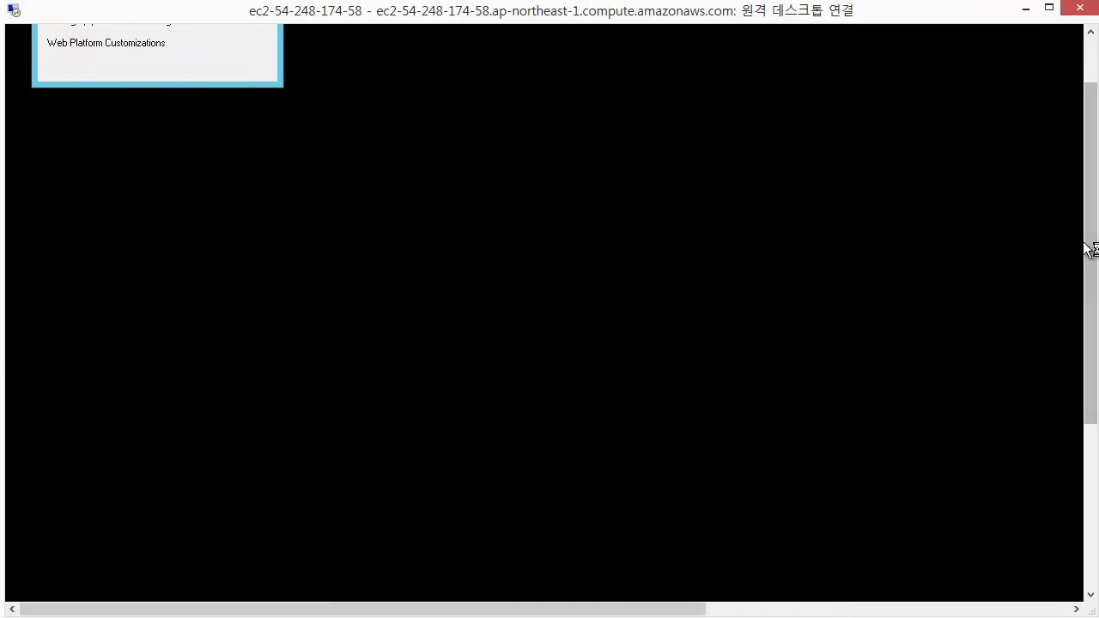
left_click_drag(1081, 163, 1086, 94)
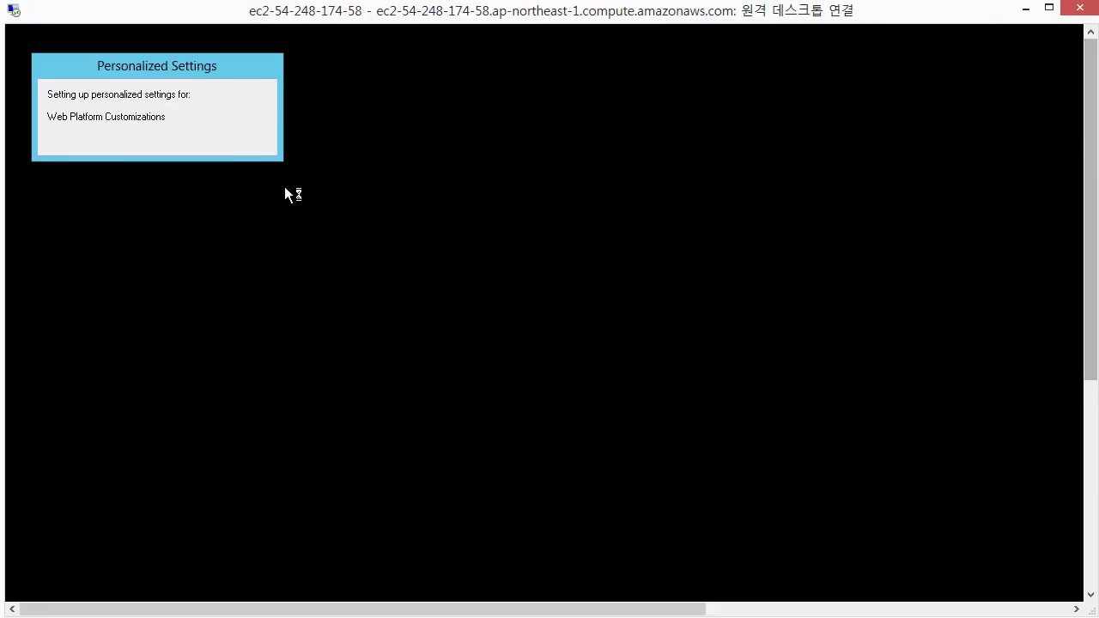